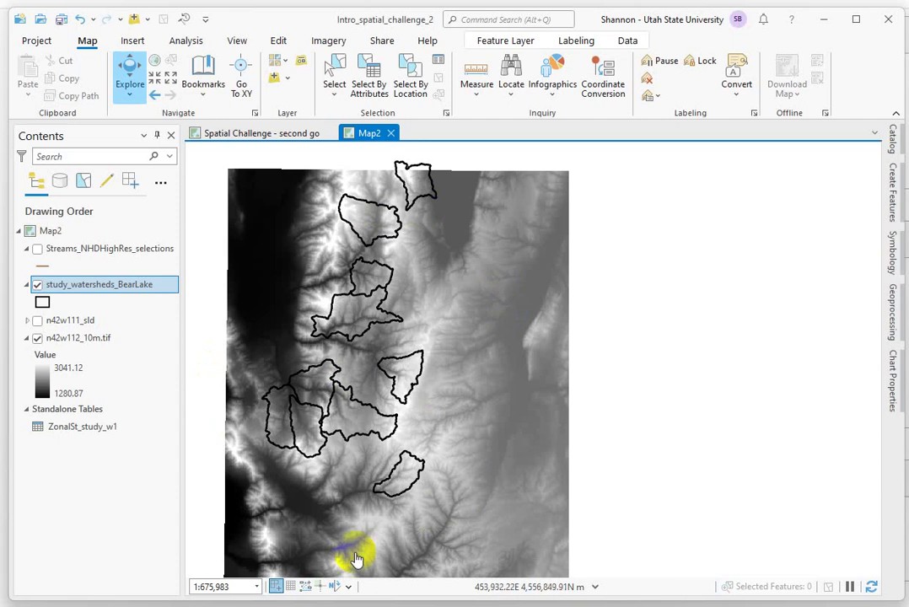
Step: Select and then deselect the top watershed polygon on the map
{"action": "left_click", "coordinate": [422, 201]}
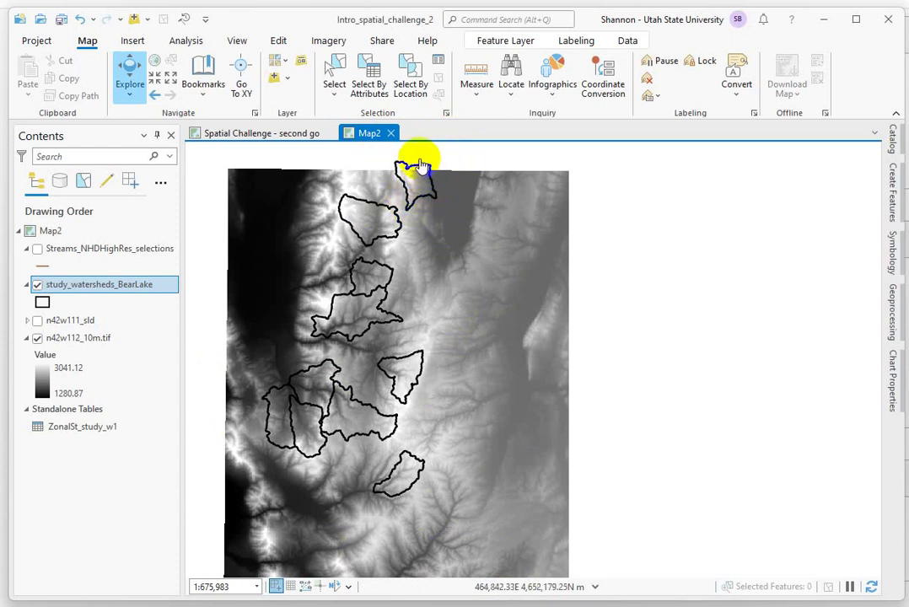
{"action": "left_click", "coordinate": [390, 162]}
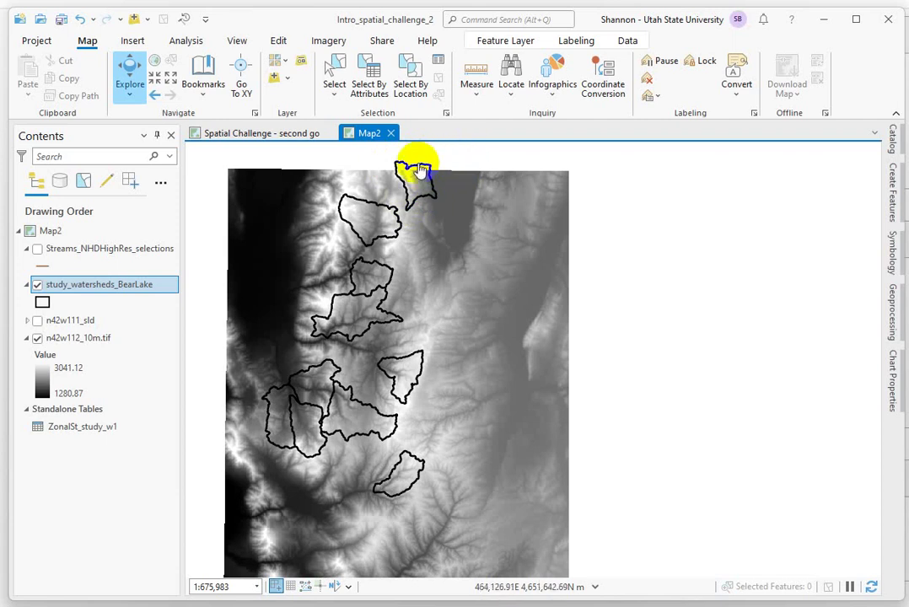
{"action": "left_click", "coordinate": [478, 187]}
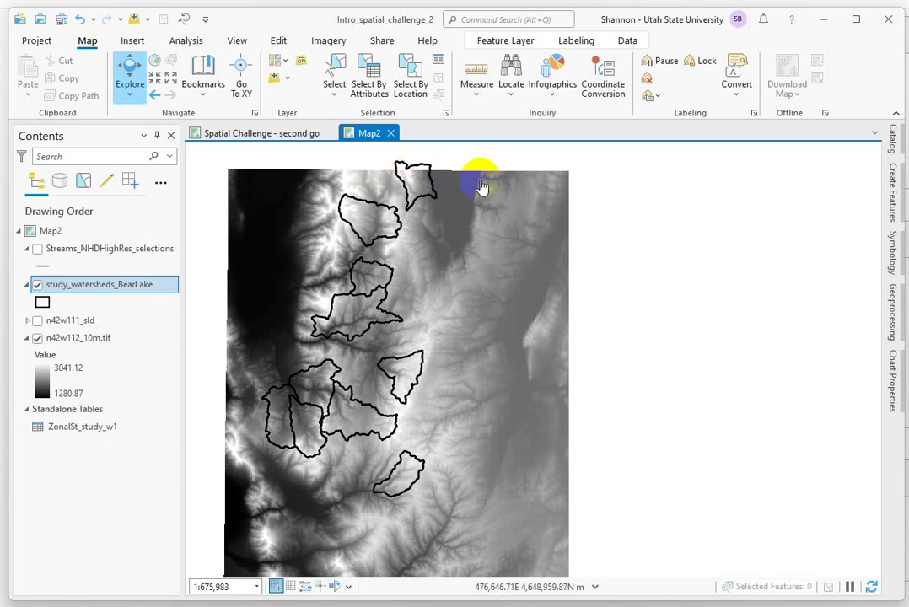
{"action": "left_click", "coordinate": [463, 196]}
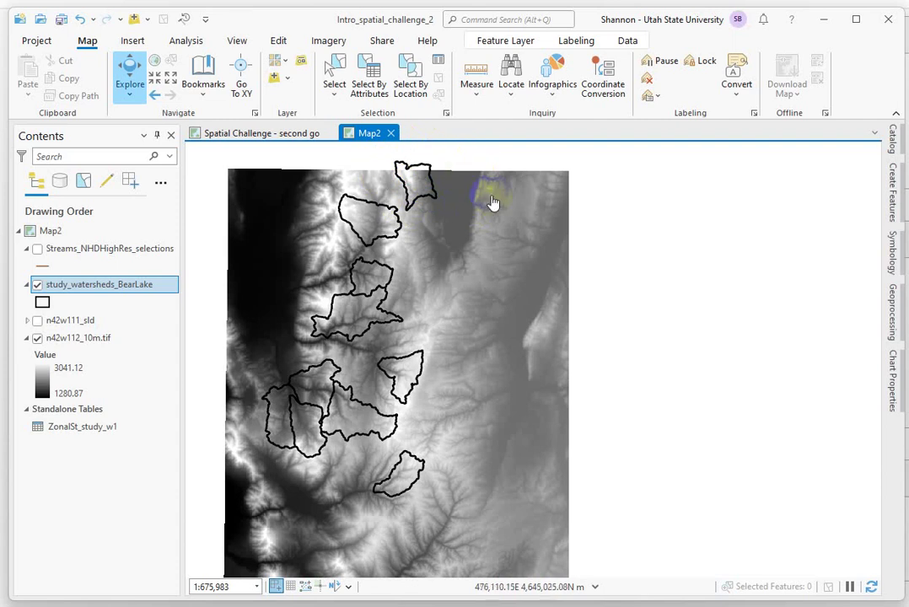
{"action": "left_click", "coordinate": [426, 181]}
{"action": "left_click", "coordinate": [434, 191]}
{"action": "left_click", "coordinate": [469, 201]}
{"action": "left_click", "coordinate": [493, 196]}
Step: Try selecting the bottom, small upper and lower-left watersheds, then clear the selection
{"action": "left_click", "coordinate": [301, 325]}
{"action": "left_click", "coordinate": [409, 479]}
{"action": "left_click", "coordinate": [349, 211]}
{"action": "left_click", "coordinate": [367, 222]}
{"action": "left_click", "coordinate": [371, 283]}
{"action": "left_click", "coordinate": [398, 413]}
{"action": "left_click", "coordinate": [357, 427]}
{"action": "left_click", "coordinate": [301, 430]}
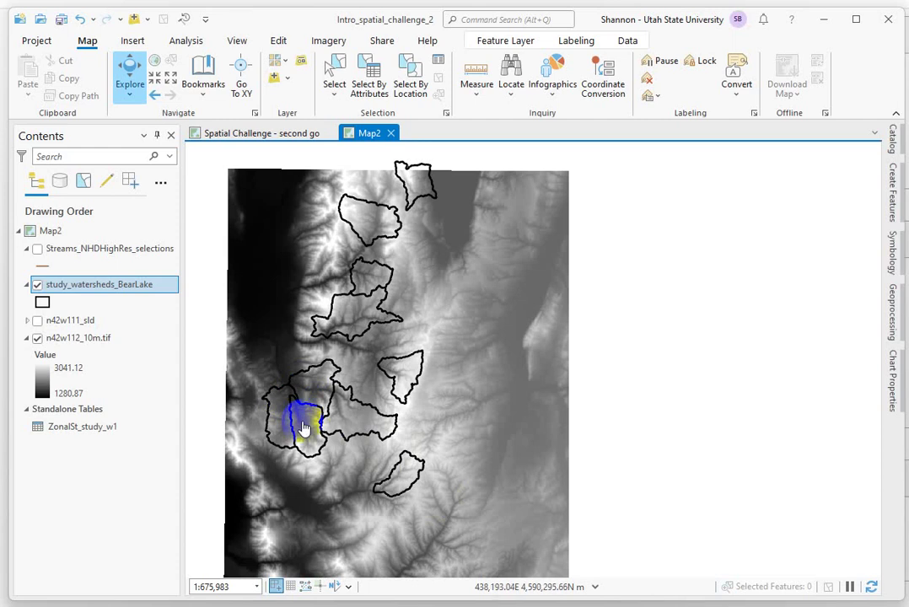
{"action": "left_click", "coordinate": [412, 456]}
{"action": "left_click", "coordinate": [179, 430]}
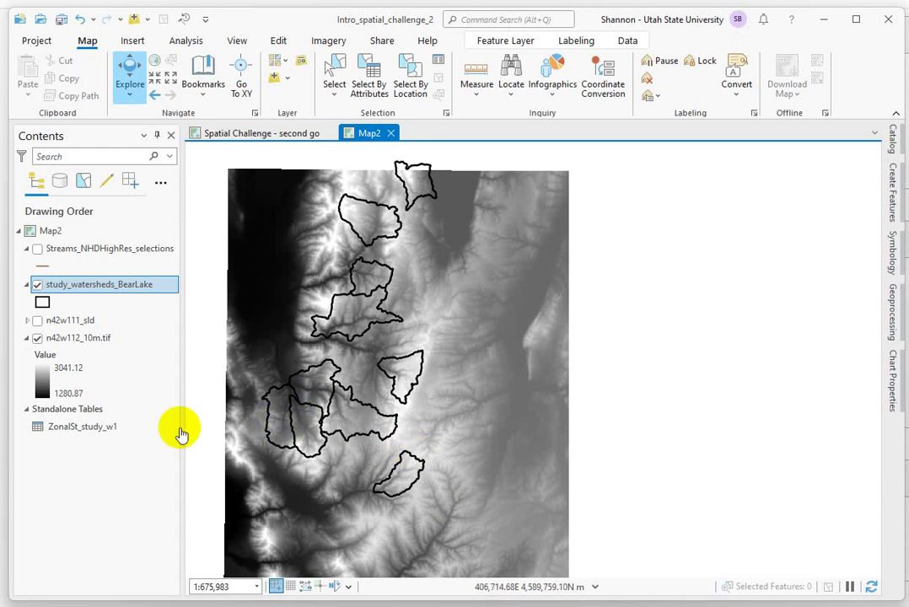
{"action": "left_click", "coordinate": [416, 223]}
{"action": "left_click", "coordinate": [470, 512]}
{"action": "right_click", "coordinate": [460, 243]}
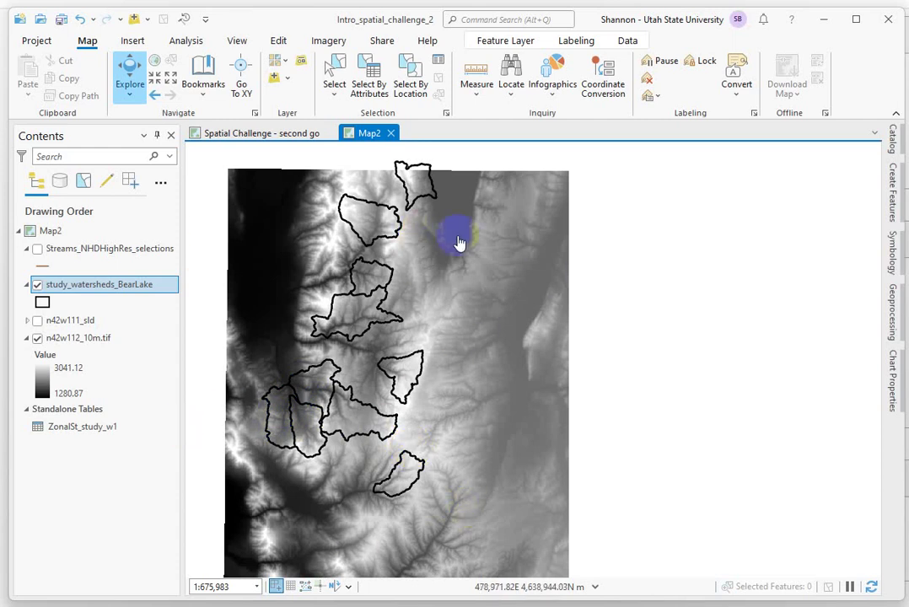
Step: Find the Spatial Analyst Slope tool with a geoprocessing search for 'slope'
{"action": "left_click", "coordinate": [892, 303]}
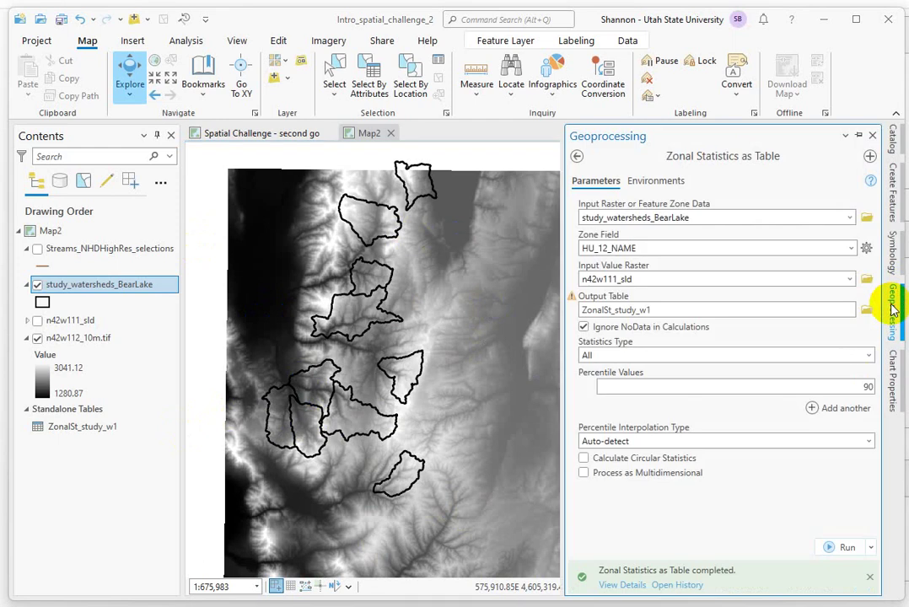
{"action": "left_click", "coordinate": [578, 158]}
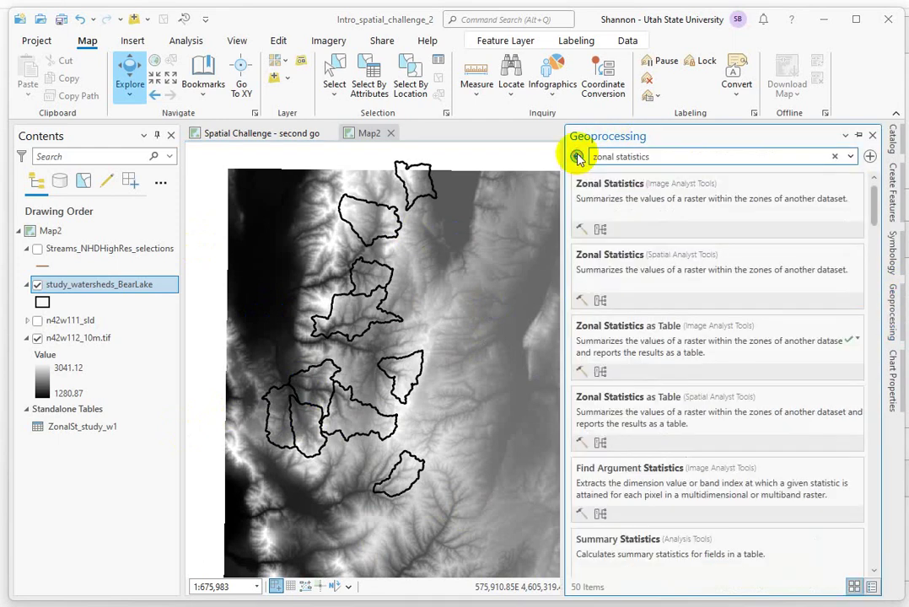
{"action": "left_click", "coordinate": [578, 157]}
{"action": "left_click_drag", "start_coordinate": [651, 157], "coordinate": [582, 168]}
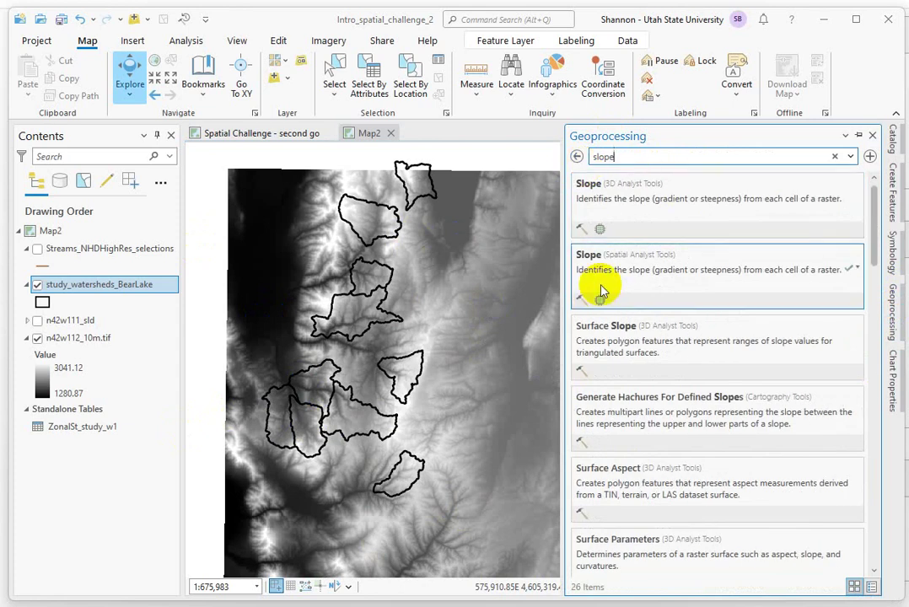
{"action": "left_click", "coordinate": [593, 260]}
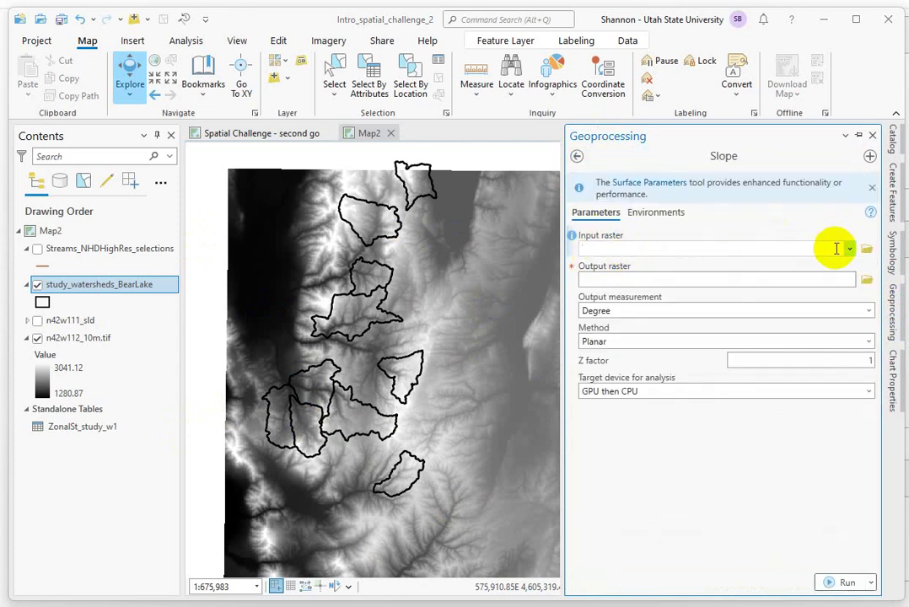
Step: Set the Slope input raster to n42w112_10m.tif and output to n42w111_sld
{"action": "left_click", "coordinate": [795, 248]}
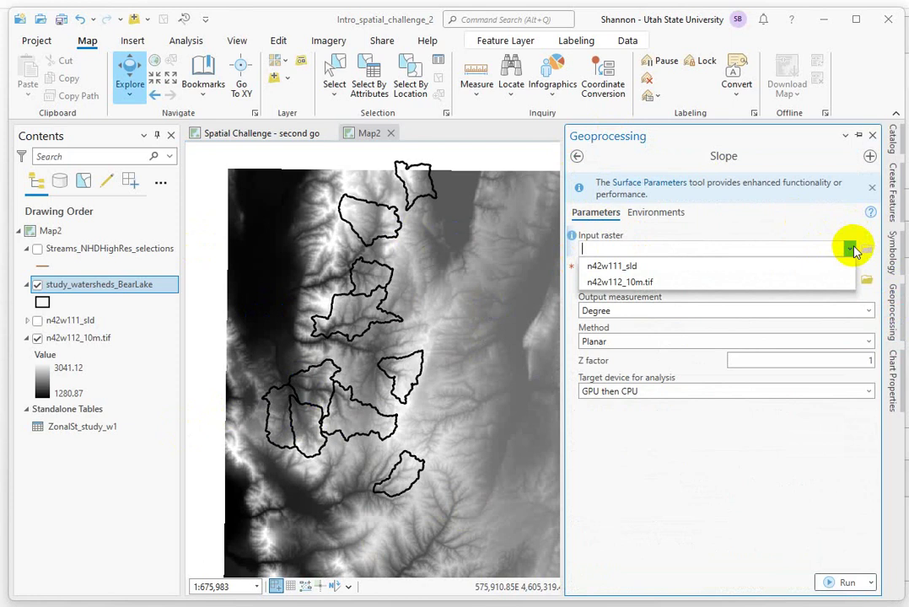
{"action": "left_click", "coordinate": [633, 284]}
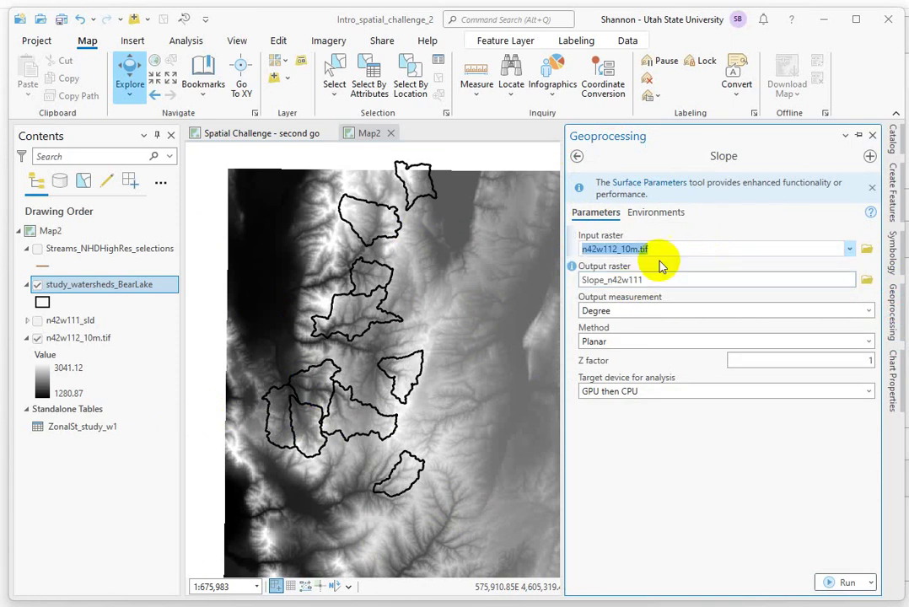
{"action": "left_click", "coordinate": [606, 281]}
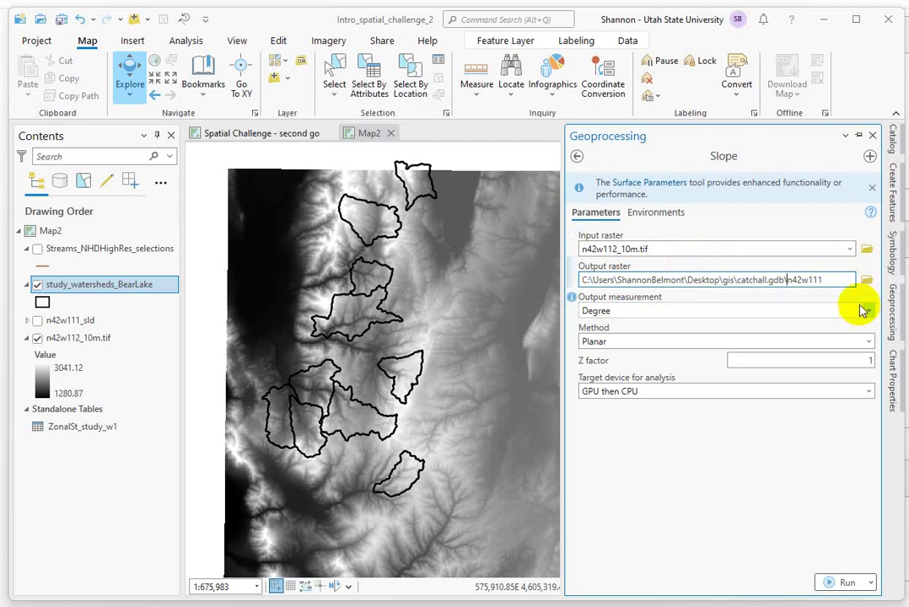
{"action": "left_click", "coordinate": [832, 276]}
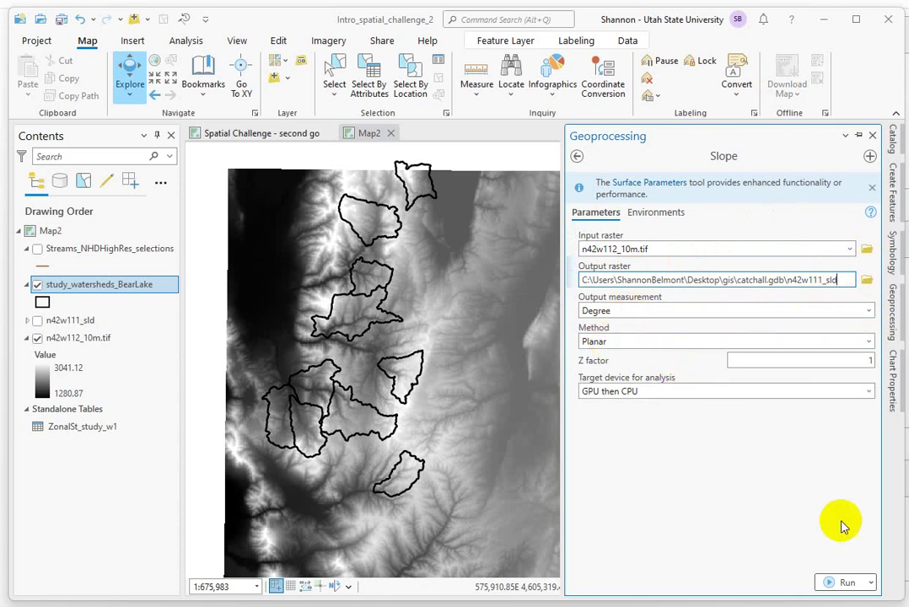
{"action": "left_click", "coordinate": [83, 455]}
Step: Turn on n42w111_sld, expand its slope-class legend, and bring back the Slope tool panel
{"action": "left_click", "coordinate": [37, 321]}
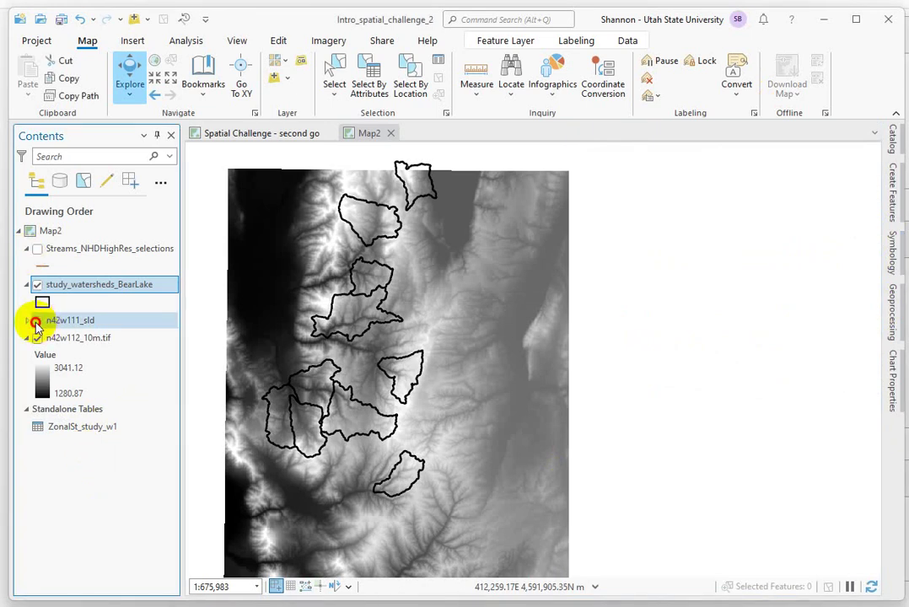
{"action": "left_click", "coordinate": [320, 391]}
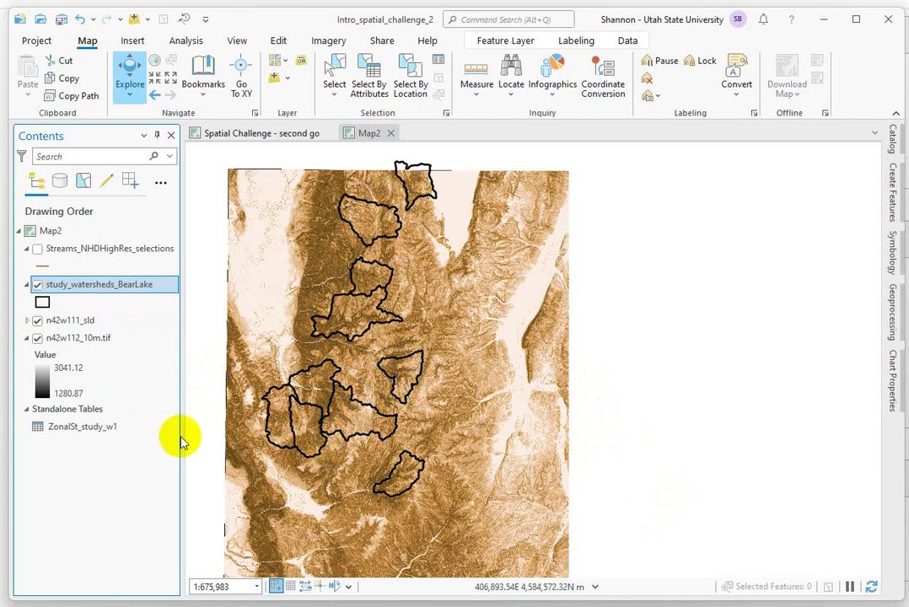
{"action": "left_click", "coordinate": [26, 320]}
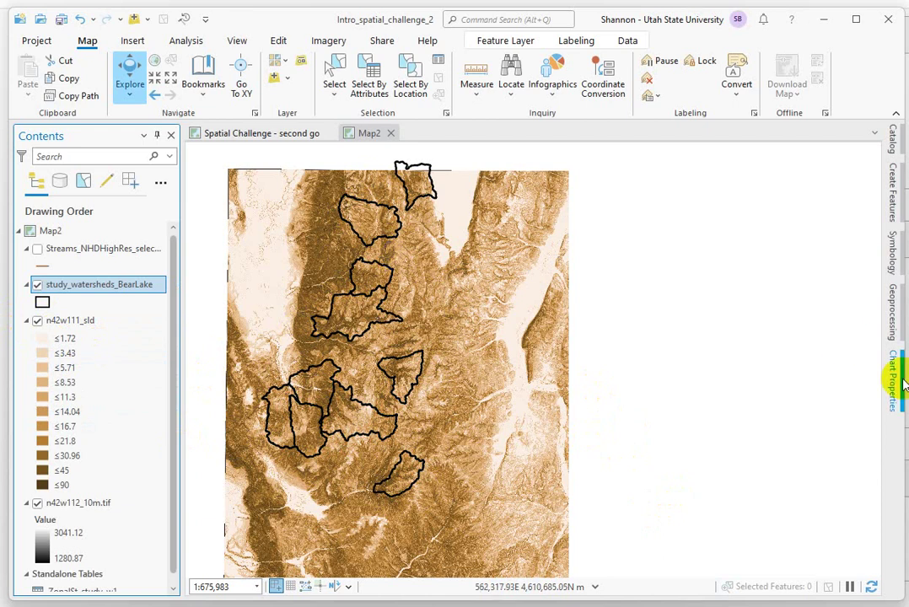
{"action": "left_click", "coordinate": [893, 319]}
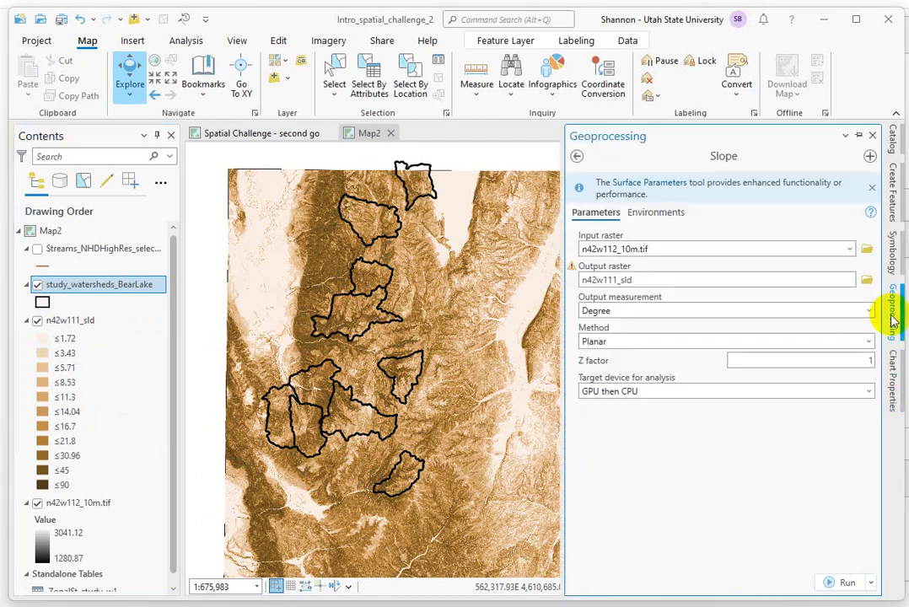
Step: Replace the 'slope' search with 'zona' and launch Zonal Statistics as Table
{"action": "left_click", "coordinate": [577, 157]}
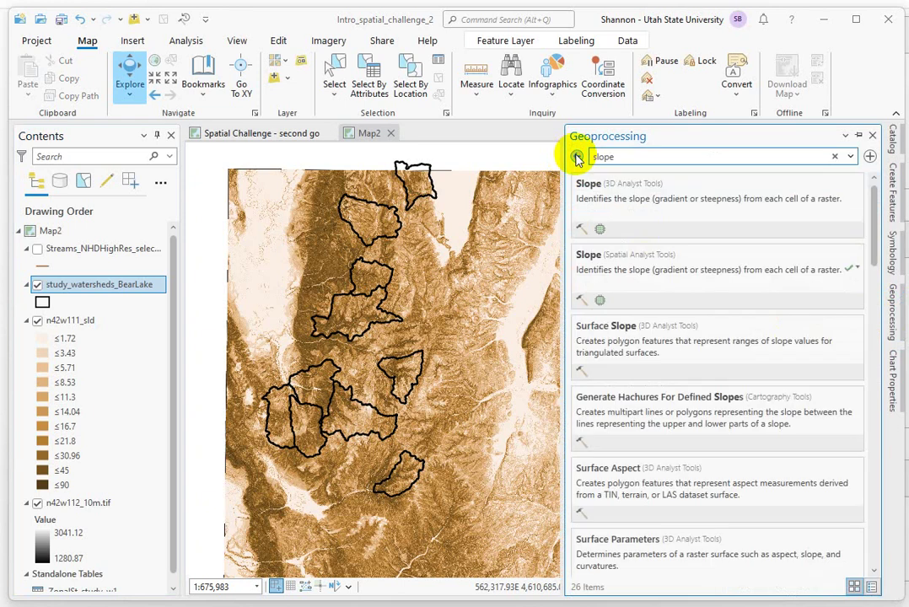
{"action": "double_click", "coordinate": [629, 156]}
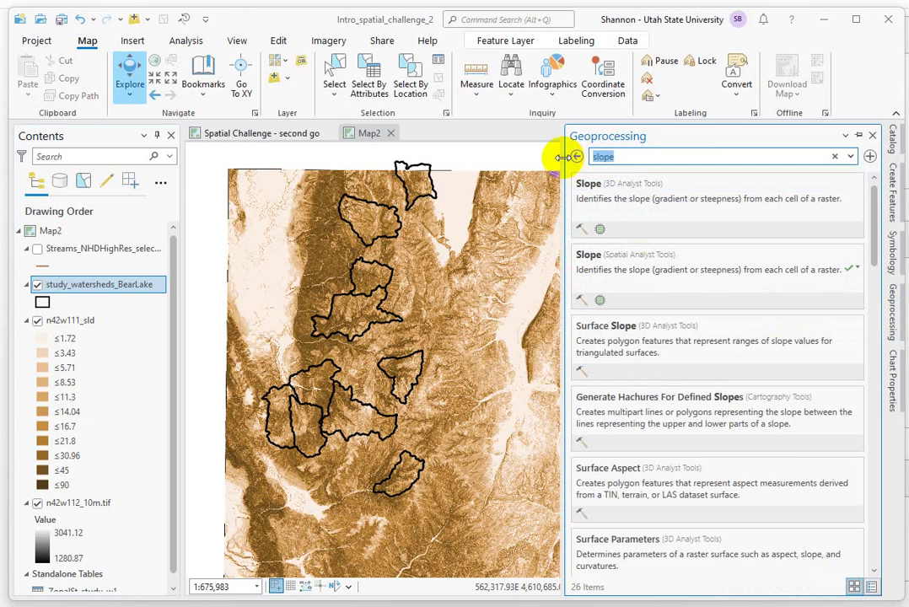
{"action": "type", "text": "zonal statis"}
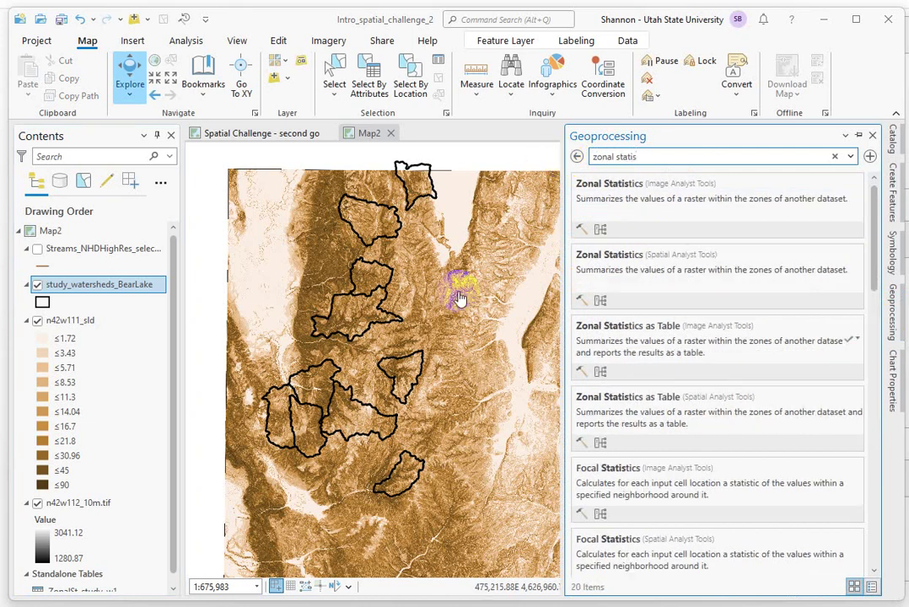
{"action": "left_click", "coordinate": [618, 333]}
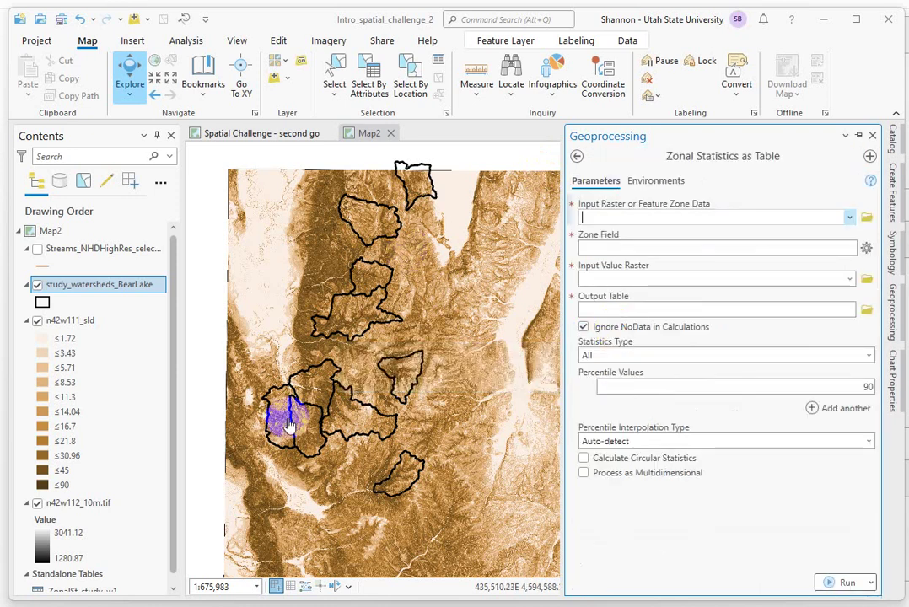
{"action": "left_click", "coordinate": [697, 538]}
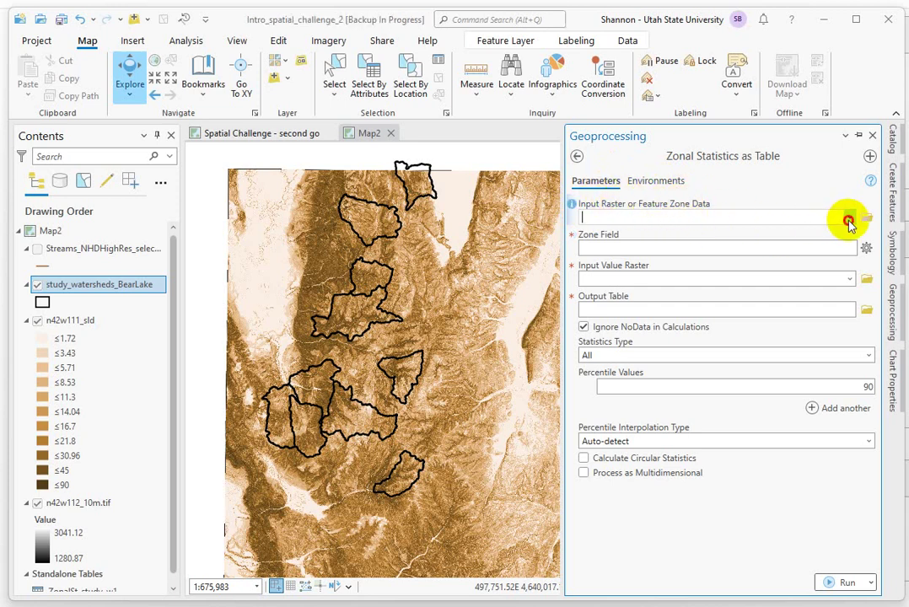
Step: Choose study_watersheds_BearLake as zone data and HU_12_NAME as the zone field
{"action": "left_click", "coordinate": [848, 219]}
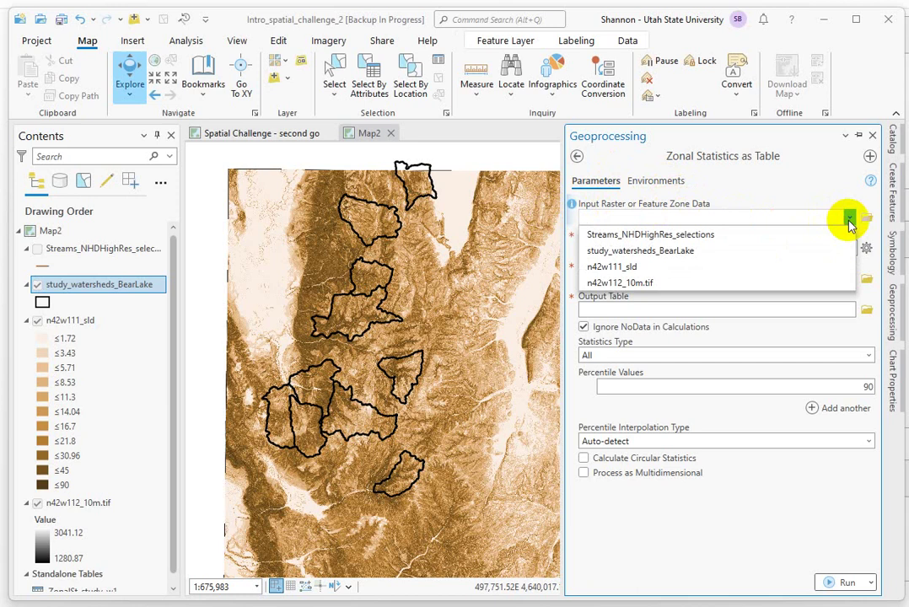
{"action": "left_click", "coordinate": [647, 251]}
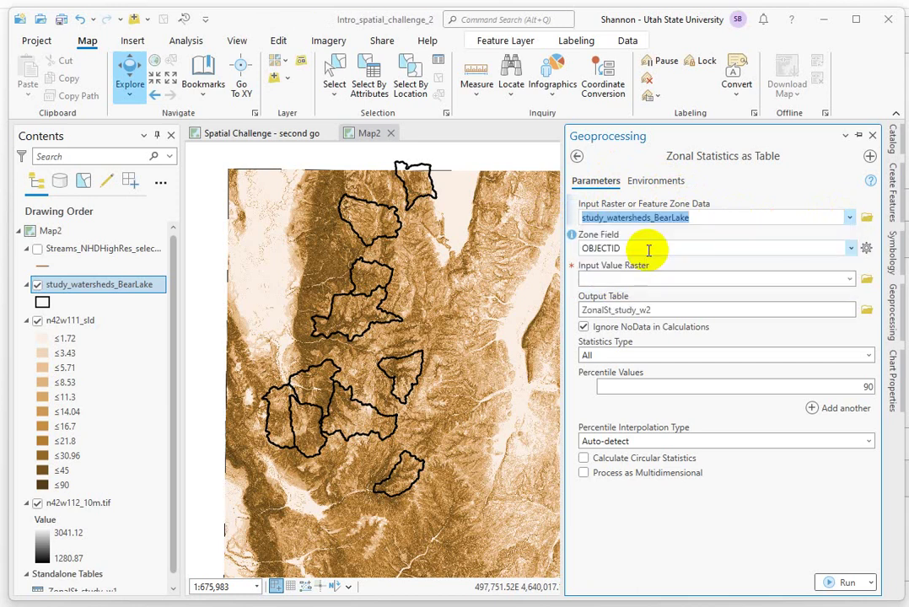
{"action": "left_click", "coordinate": [851, 248]}
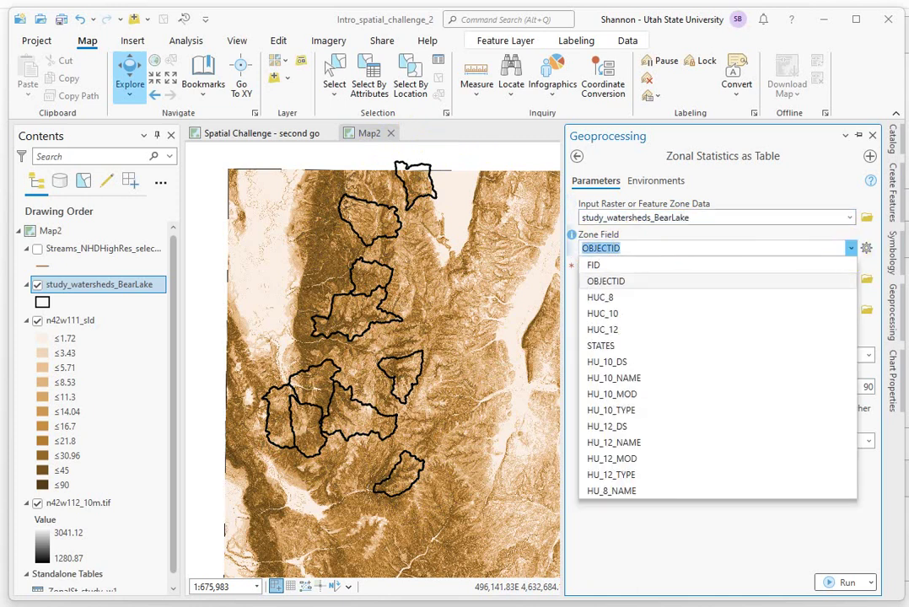
{"action": "left_click", "coordinate": [628, 444]}
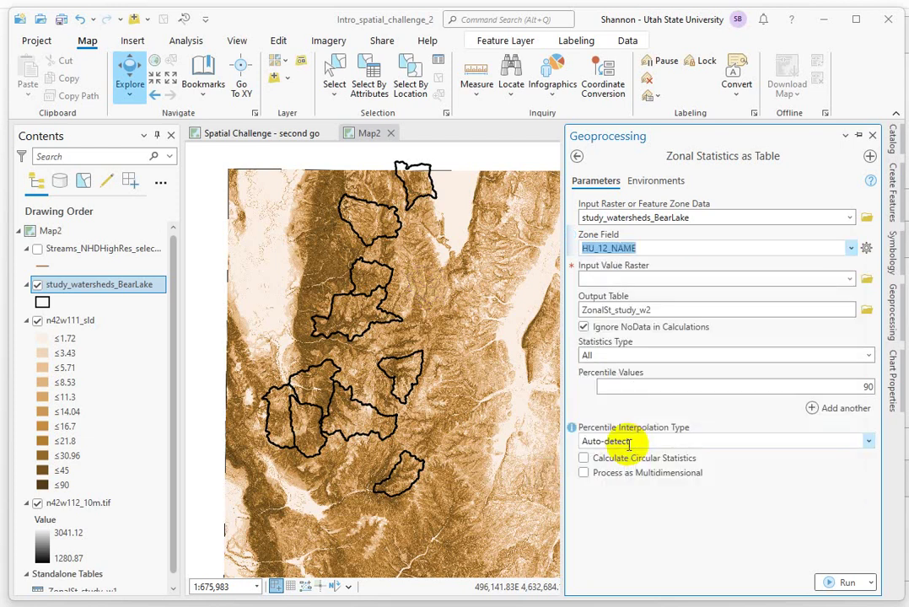
Step: Use n42w111_sld as the value raster and run the tool into ZonalSt_study_w2
{"action": "left_click", "coordinate": [848, 283]}
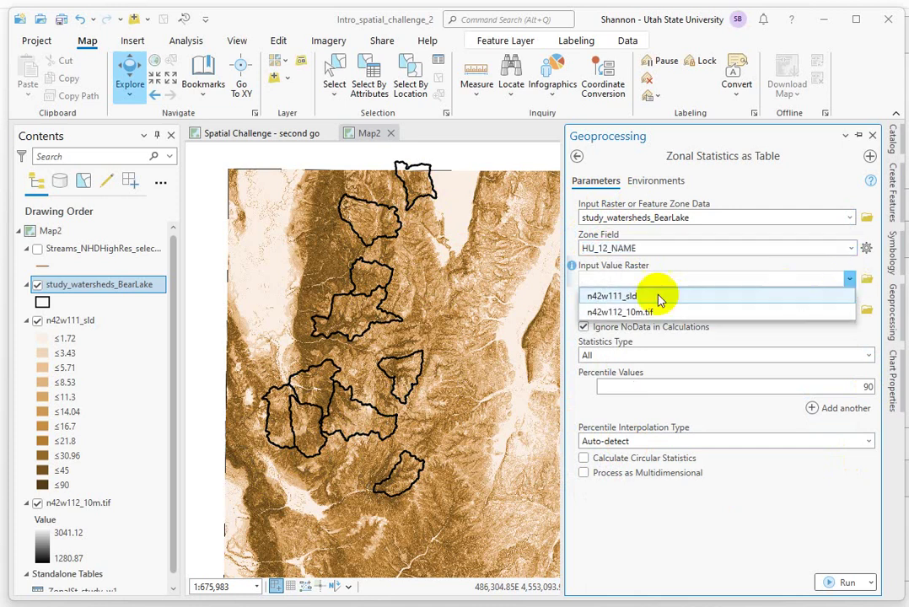
{"action": "left_click", "coordinate": [625, 298]}
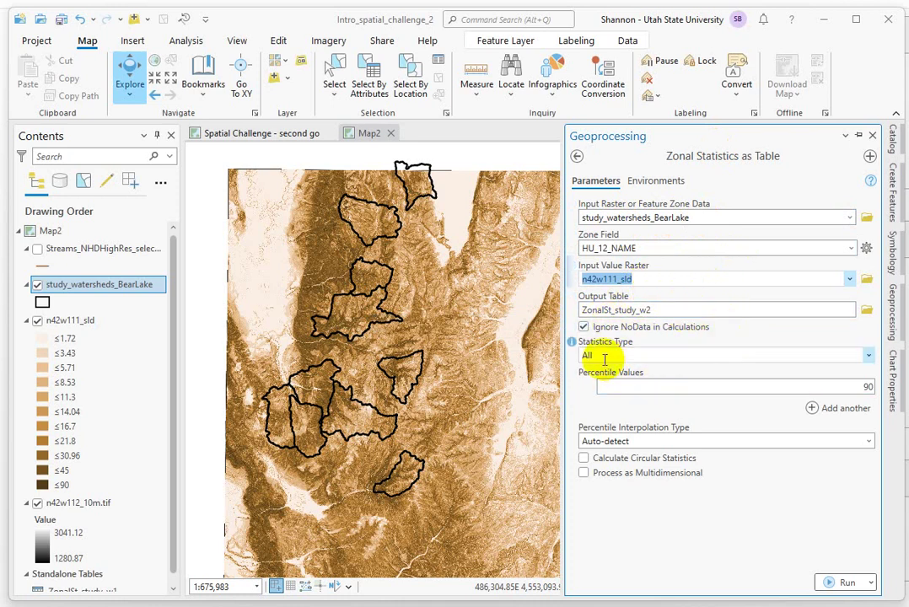
{"action": "left_click", "coordinate": [846, 584]}
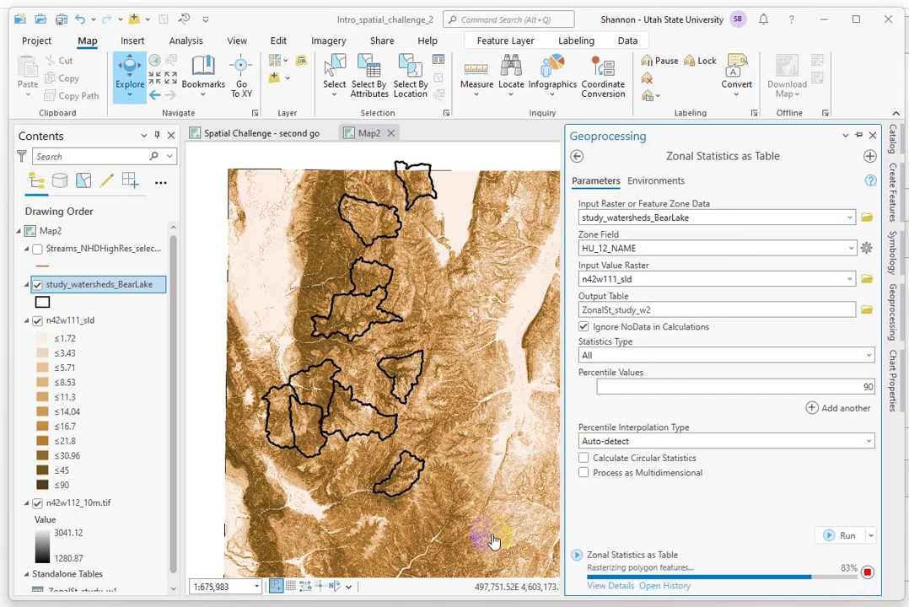
{"action": "left_click", "coordinate": [54, 546]}
Step: Open the ZonalSt_study_w2 standalone table and pan the map to the northern watersheds
{"action": "scroll", "coordinate": [53, 546], "scroll_direction": "down", "scroll_amount": 1}
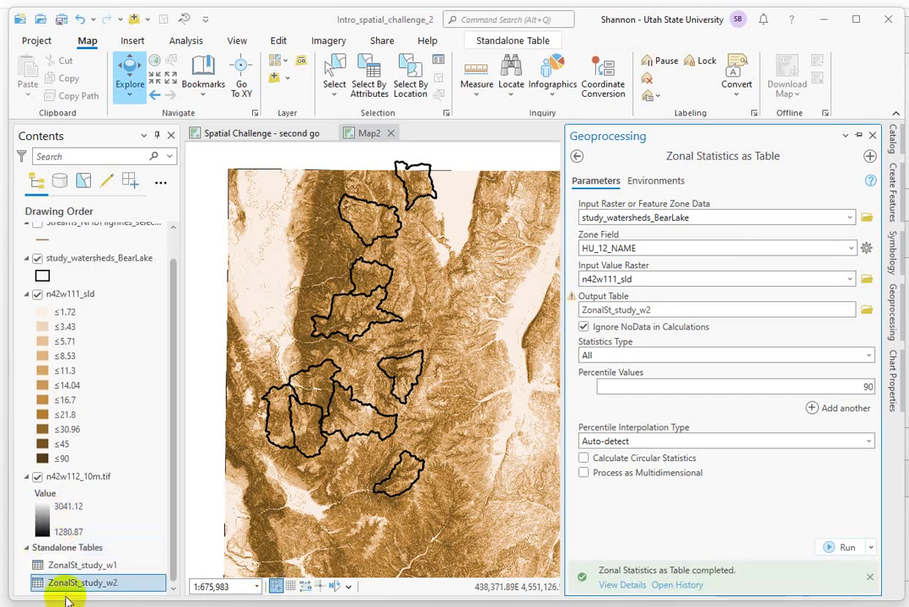
{"action": "right_click", "coordinate": [70, 584]}
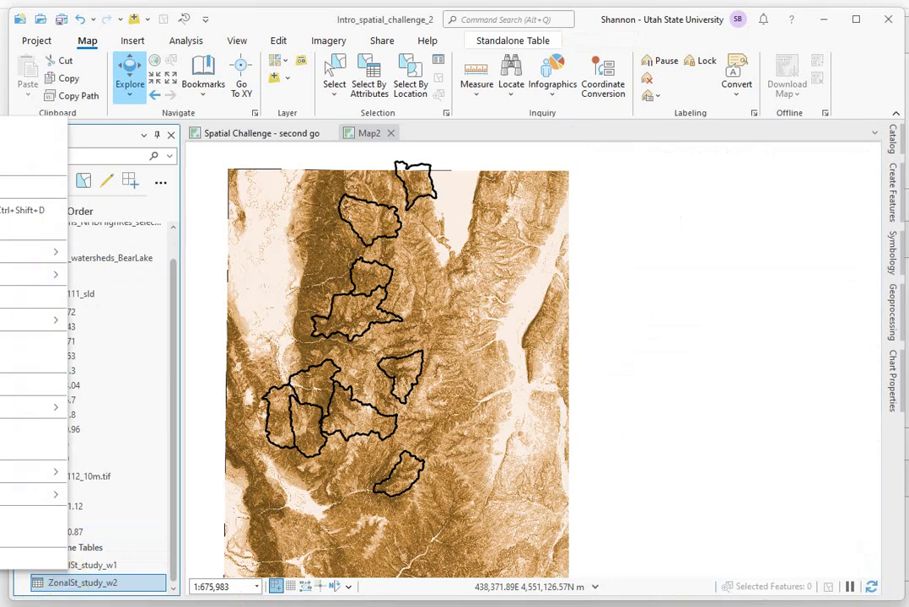
{"action": "left_click", "coordinate": [34, 126]}
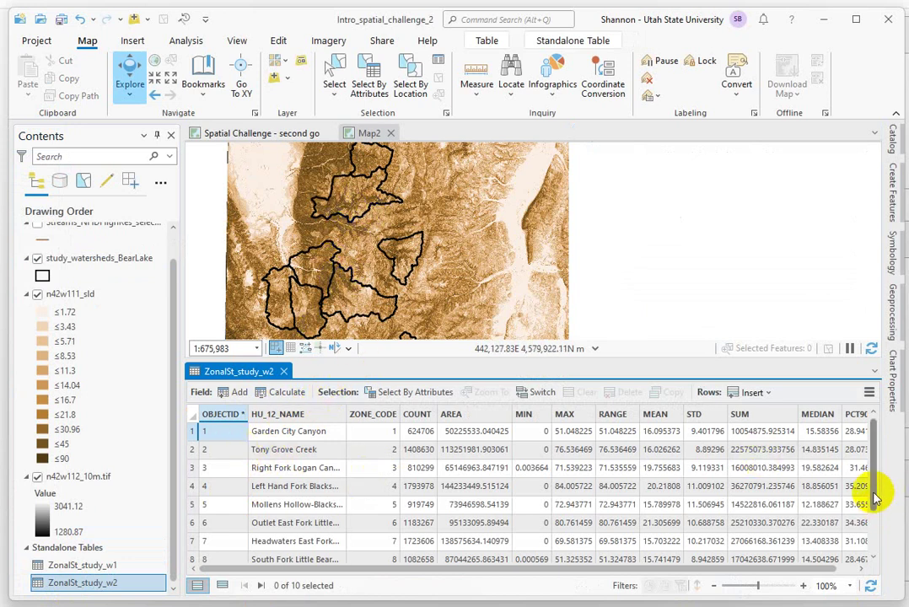
{"action": "left_click_drag", "start_coordinate": [876, 496], "coordinate": [903, 481]}
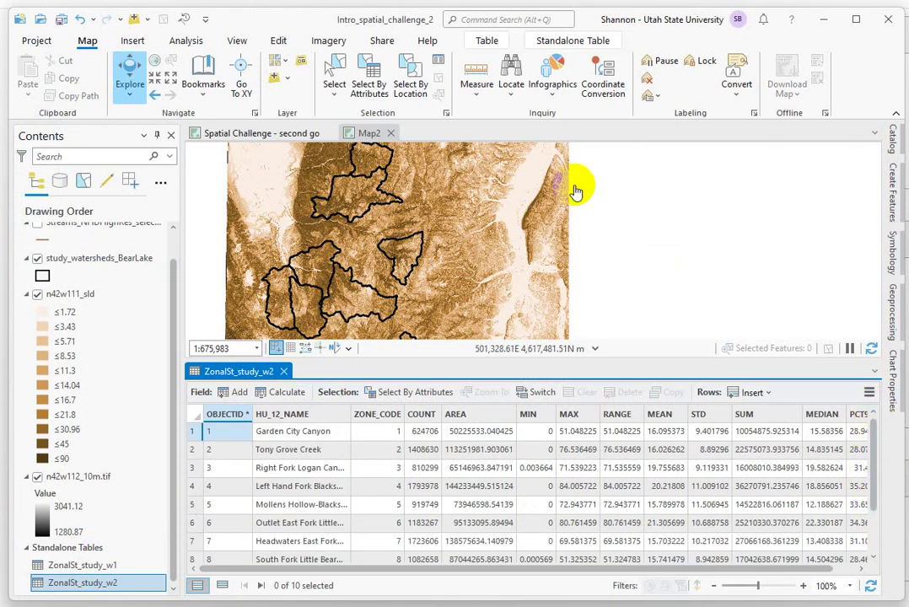
{"action": "scroll", "coordinate": [575, 192], "scroll_direction": "up", "scroll_amount": 2}
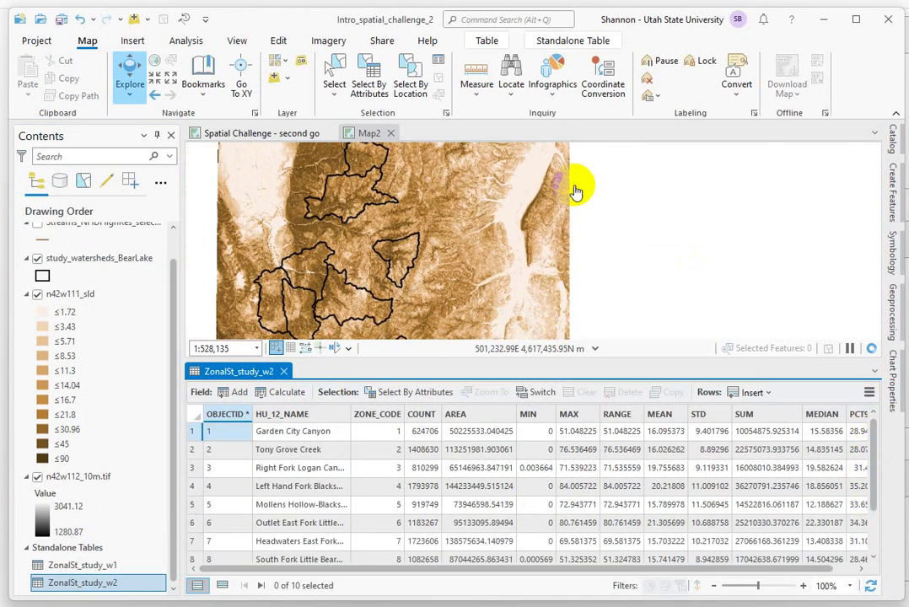
{"action": "scroll", "coordinate": [575, 192], "scroll_direction": "down", "scroll_amount": 2}
{"action": "left_click_drag", "start_coordinate": [473, 189], "coordinate": [453, 255]}
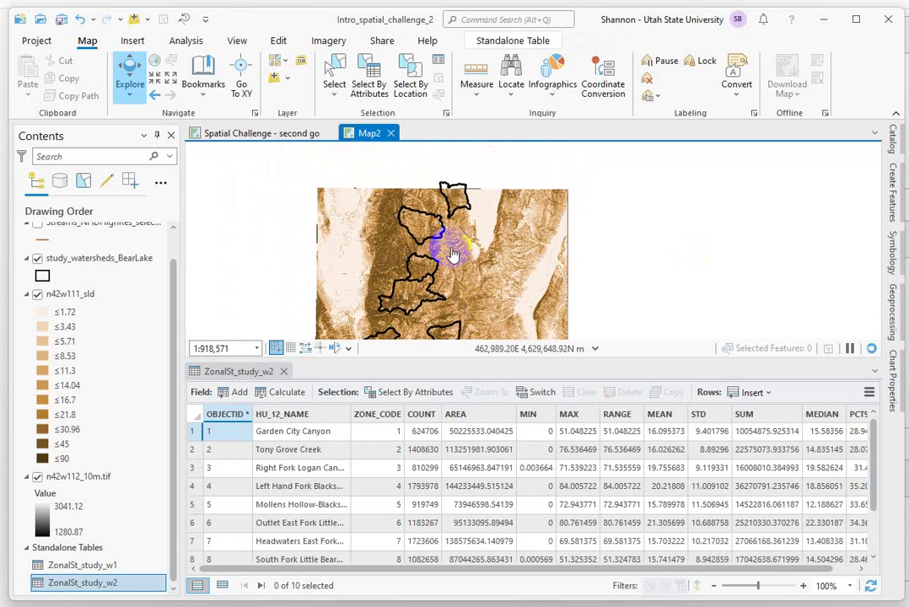
Step: Identify the northern watershed with Explore, showing HU_12_NAME Garden City Canyon
{"action": "left_click", "coordinate": [335, 72]}
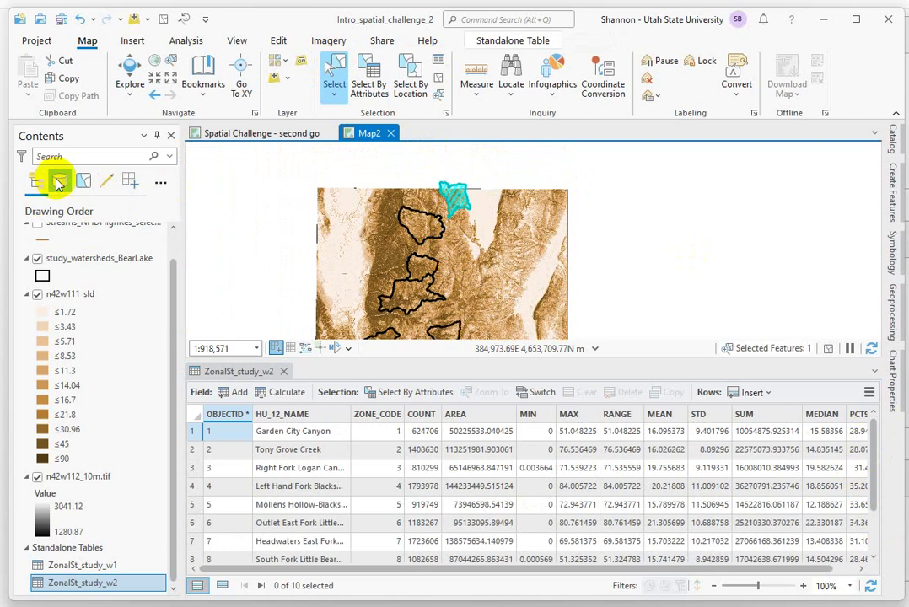
{"action": "left_click", "coordinate": [132, 69]}
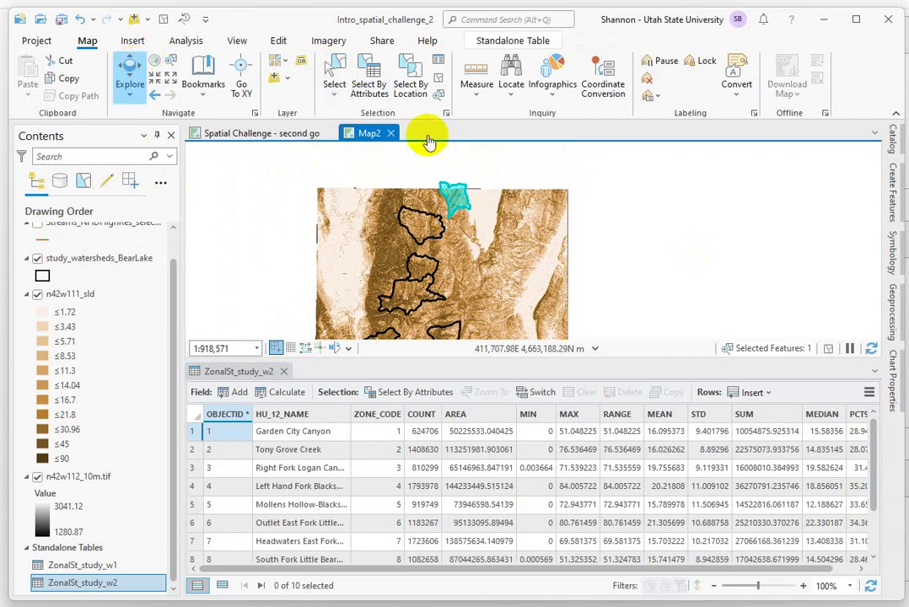
{"action": "left_click", "coordinate": [458, 192]}
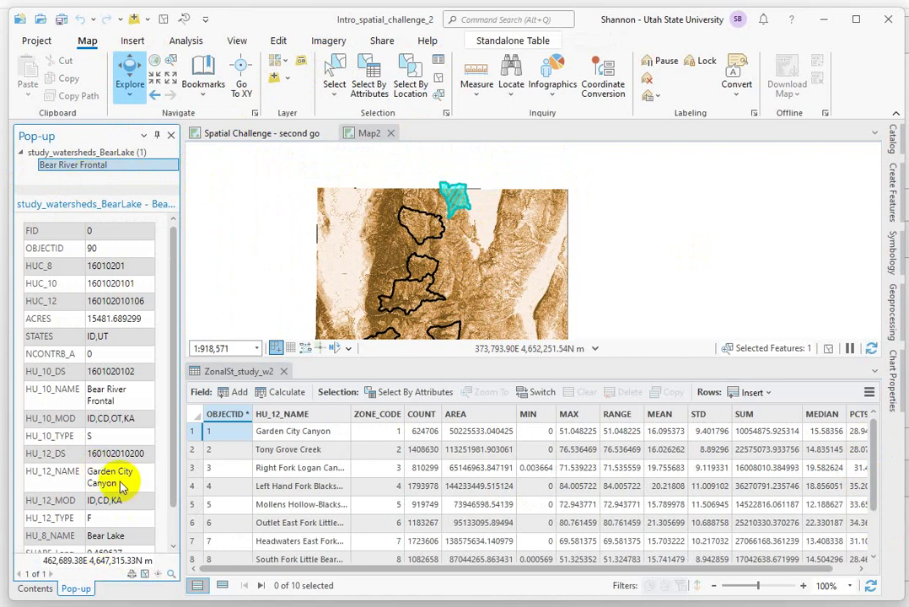
{"action": "scroll", "coordinate": [119, 487], "scroll_direction": "down", "scroll_amount": 1}
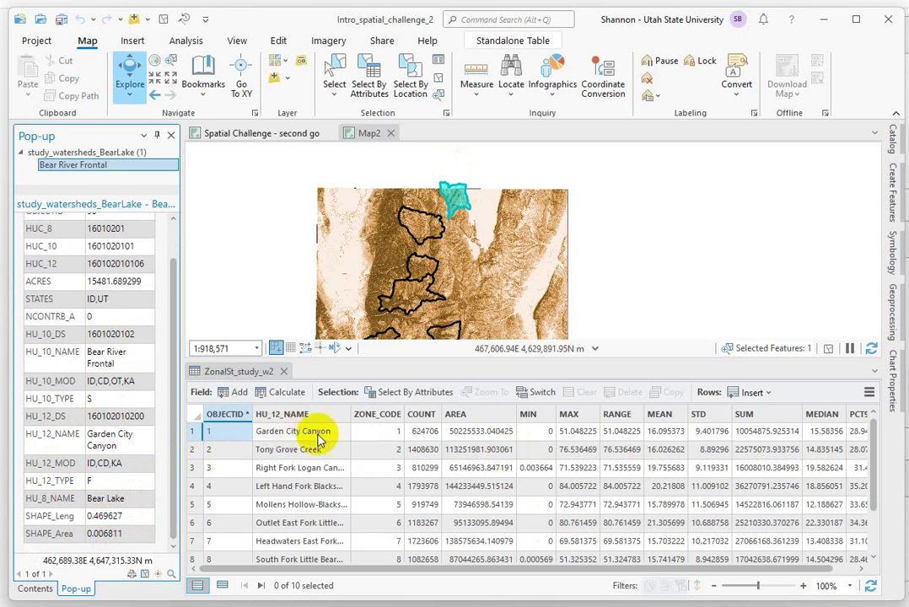
Step: Sort the table by MEAN descending and widen the HU_12_NAME column
{"action": "left_click", "coordinate": [667, 419]}
{"action": "right_click", "coordinate": [662, 416]}
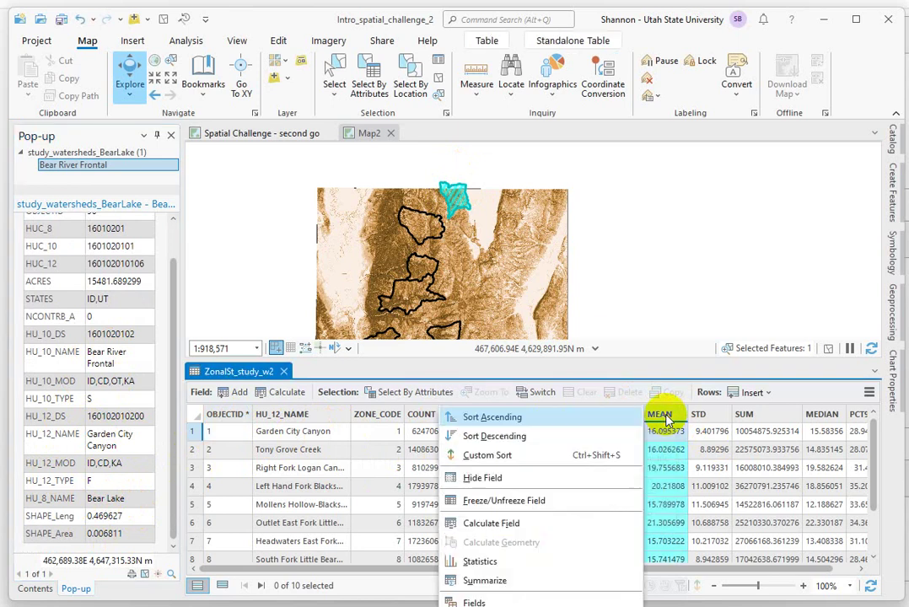
{"action": "left_click", "coordinate": [496, 436]}
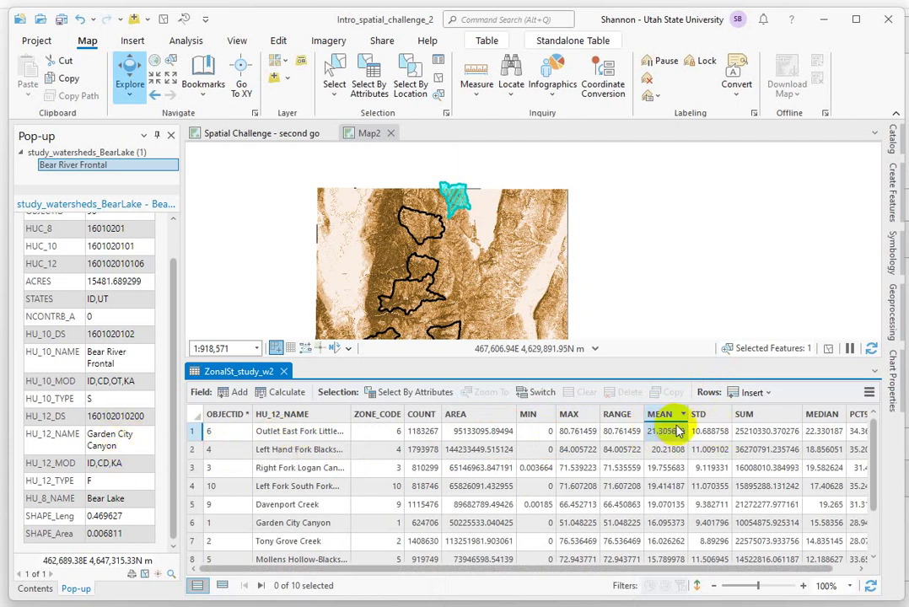
{"action": "left_click", "coordinate": [277, 434]}
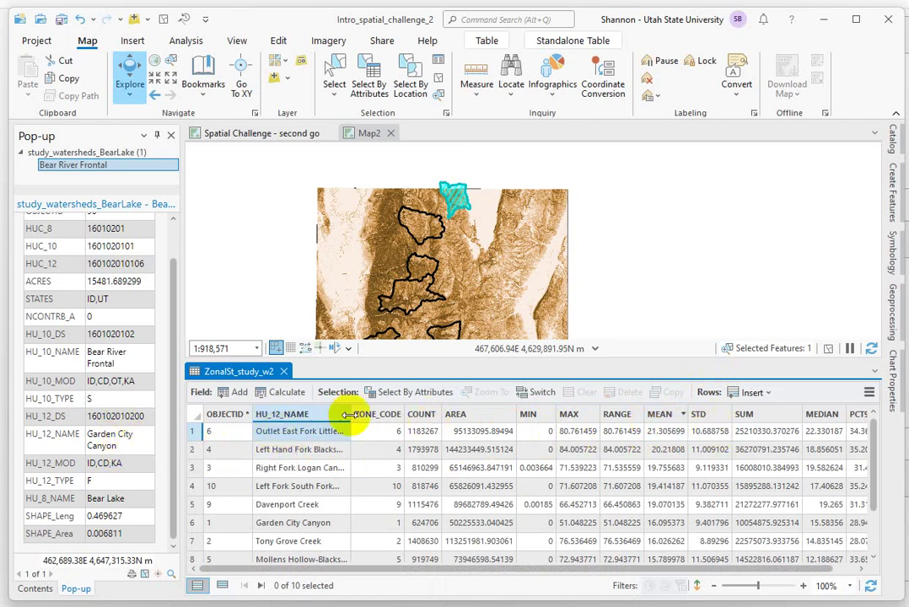
{"action": "left_click_drag", "start_coordinate": [350, 410], "coordinate": [431, 429]}
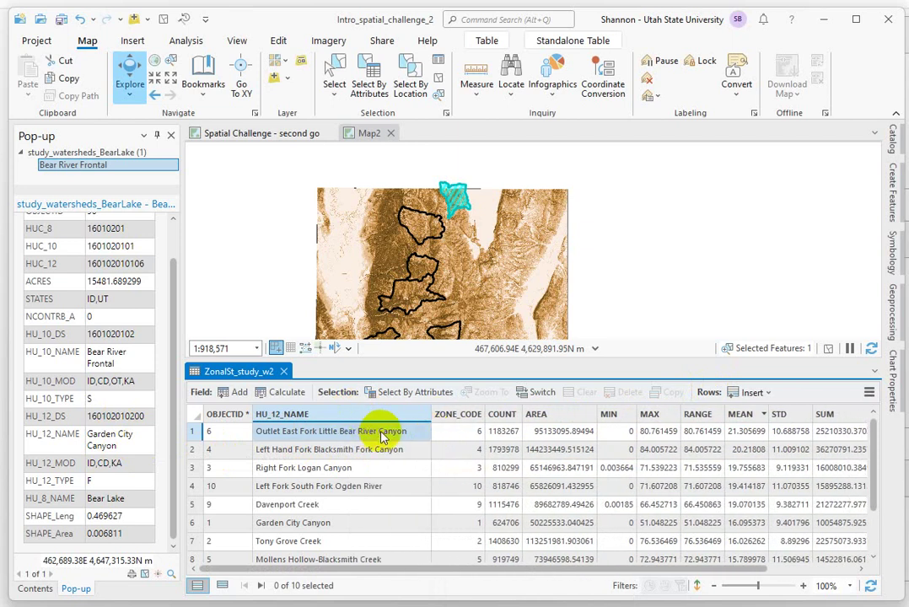